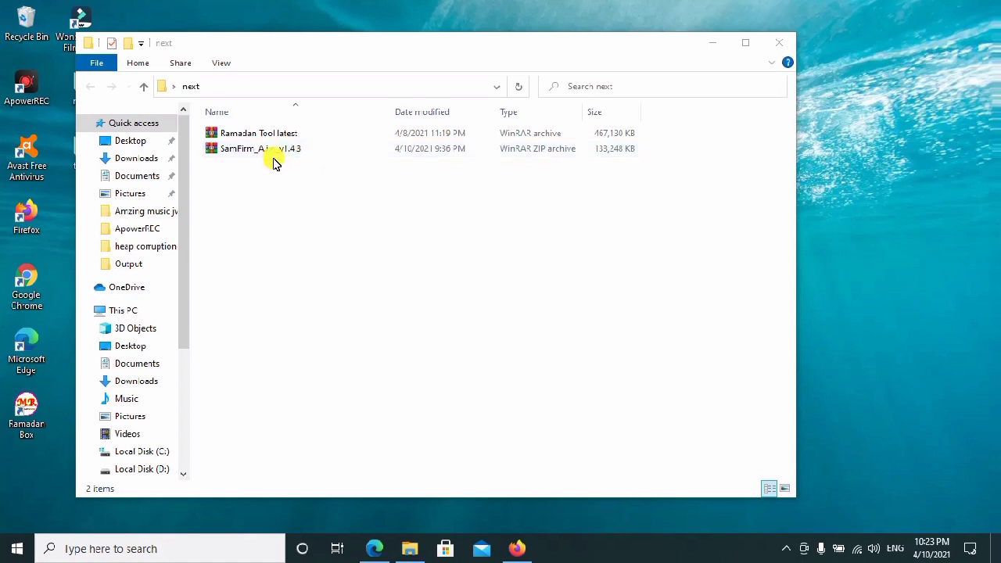
Extract the SamFirm_A.i.c_v1.4.3 ZIP archive here with WinRAR's Extract Here.
click(263, 156)
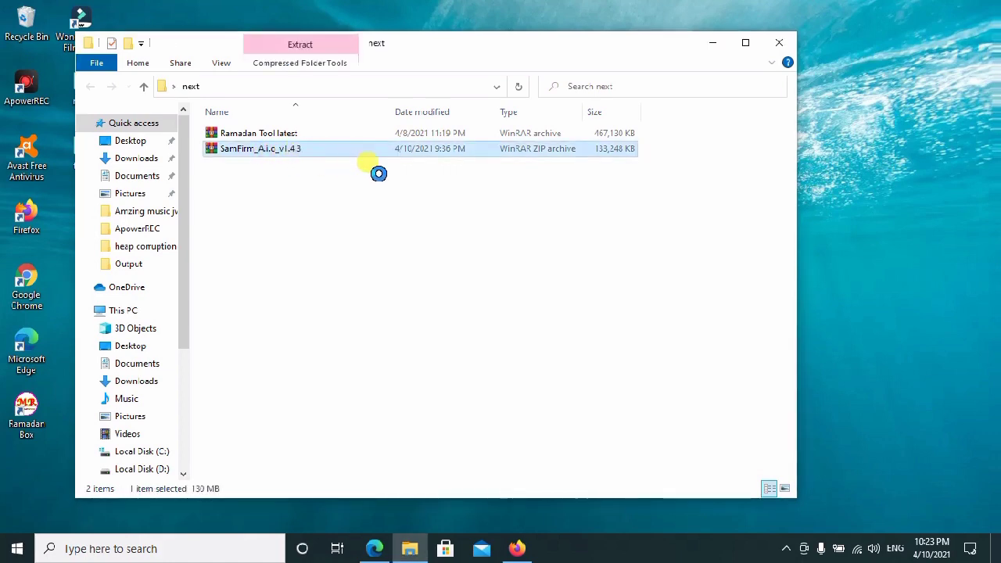
right_click(412, 180)
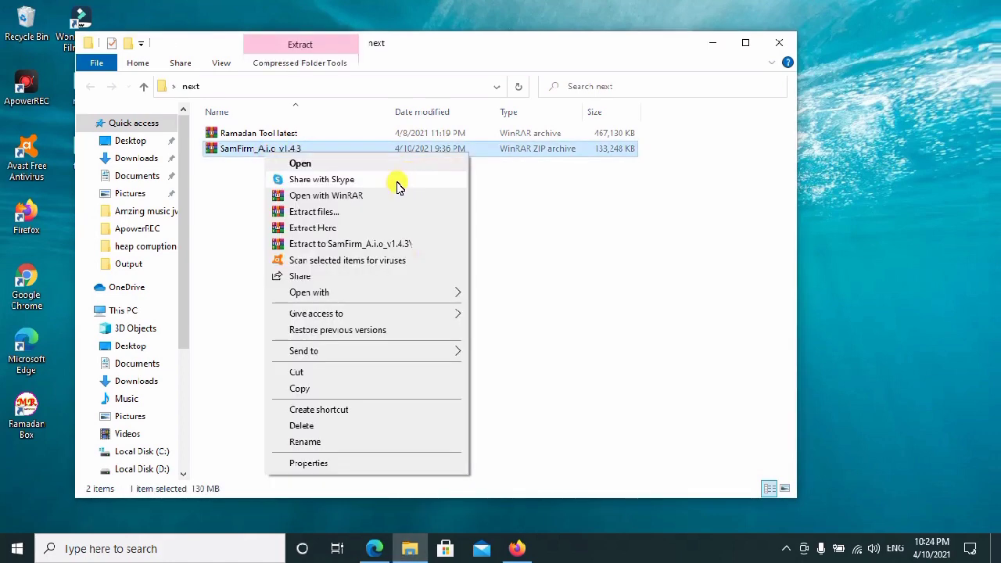
click(316, 229)
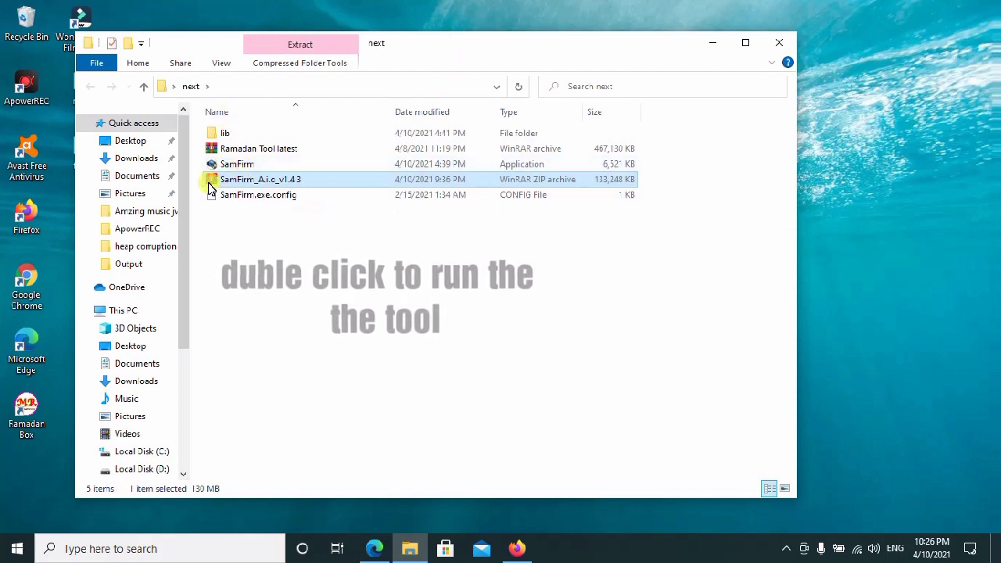
Launch SamFirm.exe, let v1.4.3 load, then minimize the File Explorer window.
click(240, 168)
double_click(239, 168)
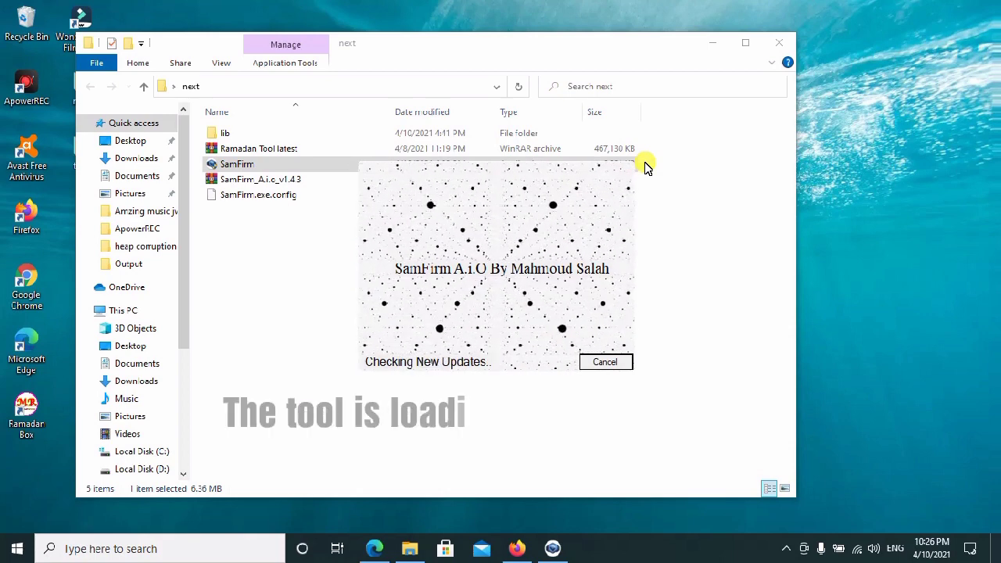
click(635, 162)
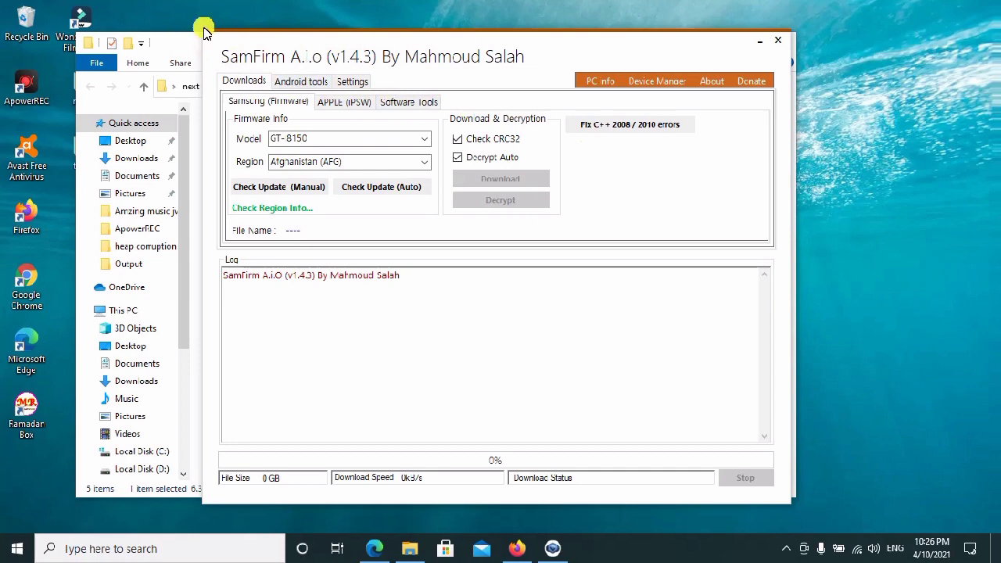
click(175, 48)
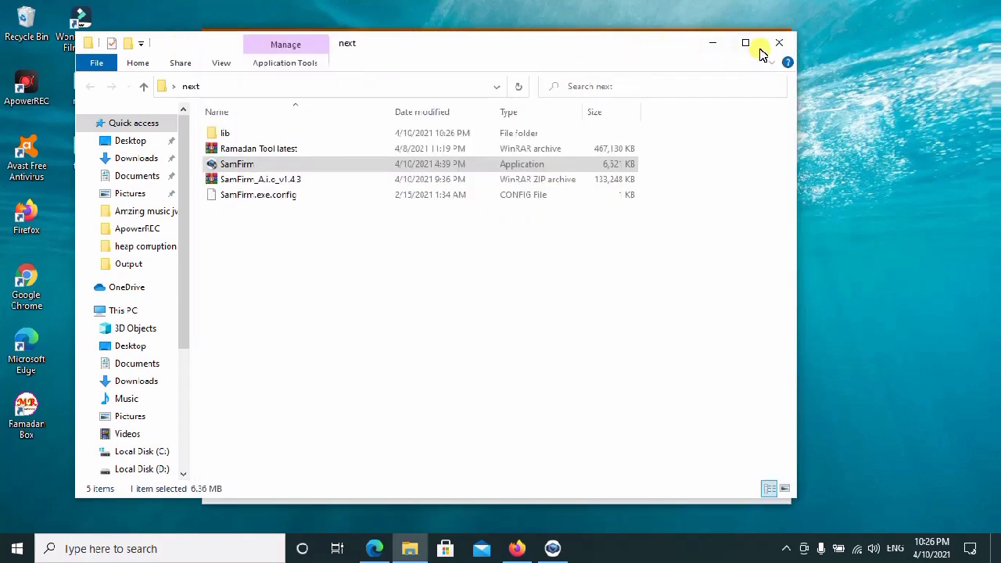
click(715, 43)
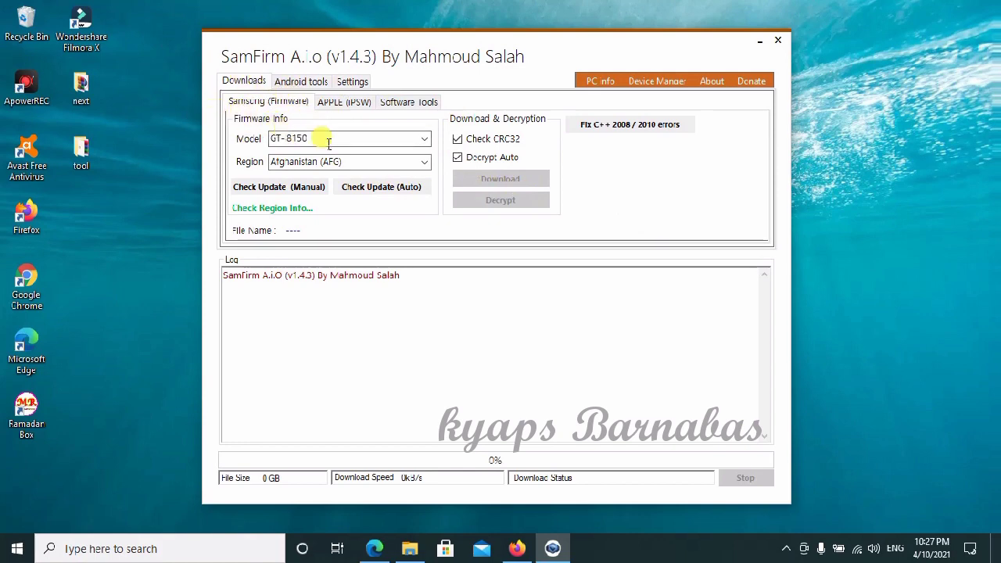
click(423, 142)
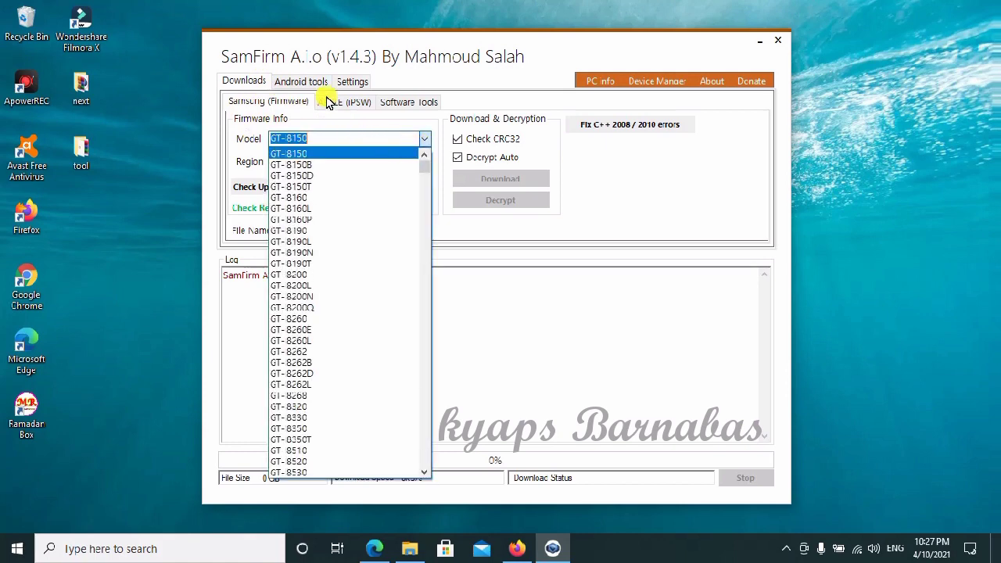
scroll(358, 252, down, 5)
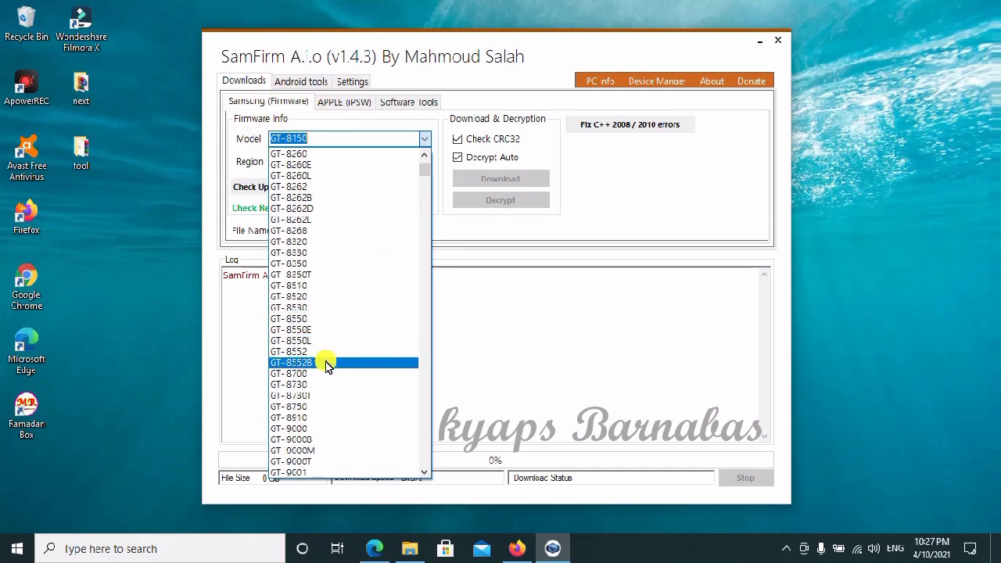
scroll(332, 387, down, 2)
scroll(333, 391, down, 7)
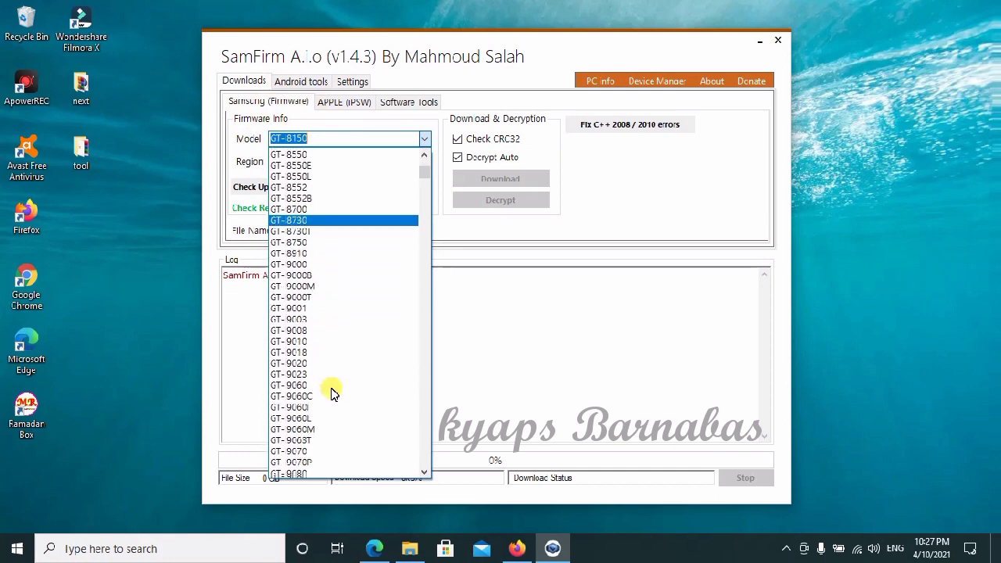
scroll(335, 402, down, 2)
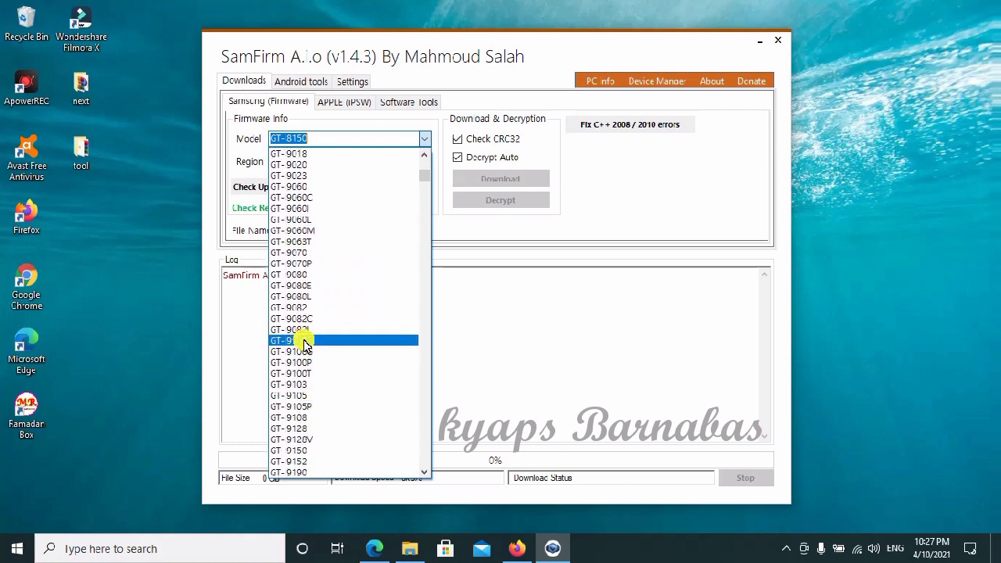
click(287, 87)
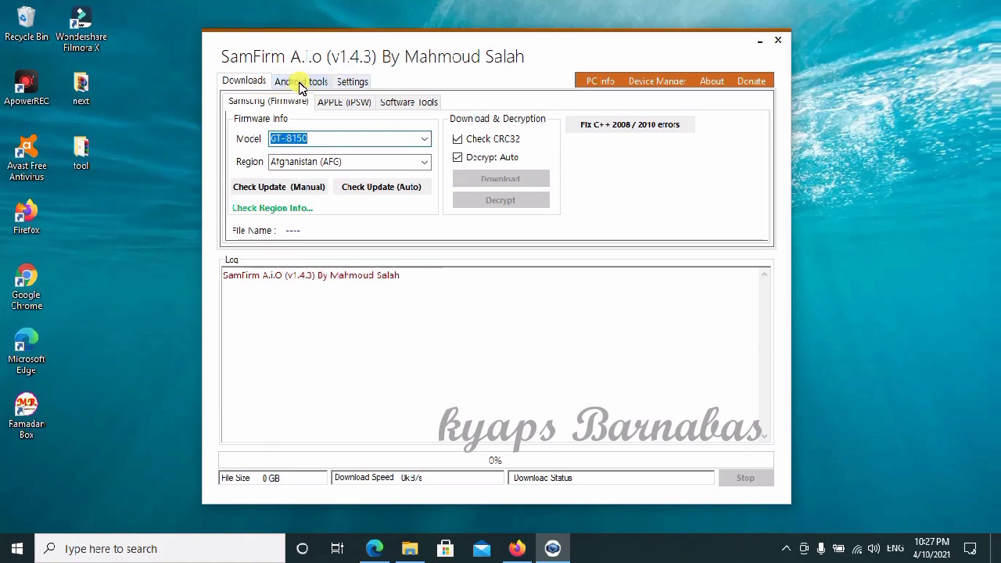
Show the Android tools section's Bypass FRP page.
click(302, 83)
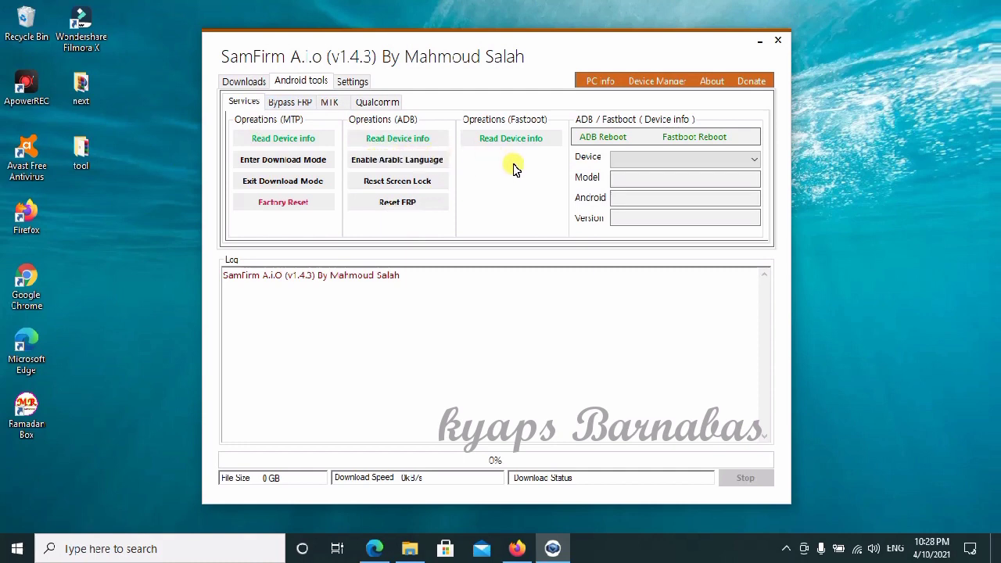
click(289, 105)
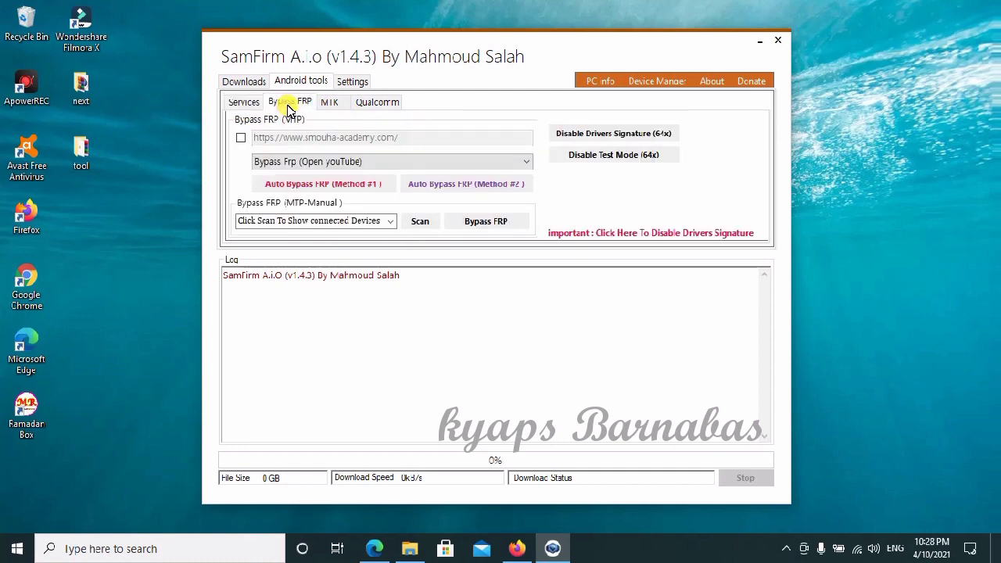
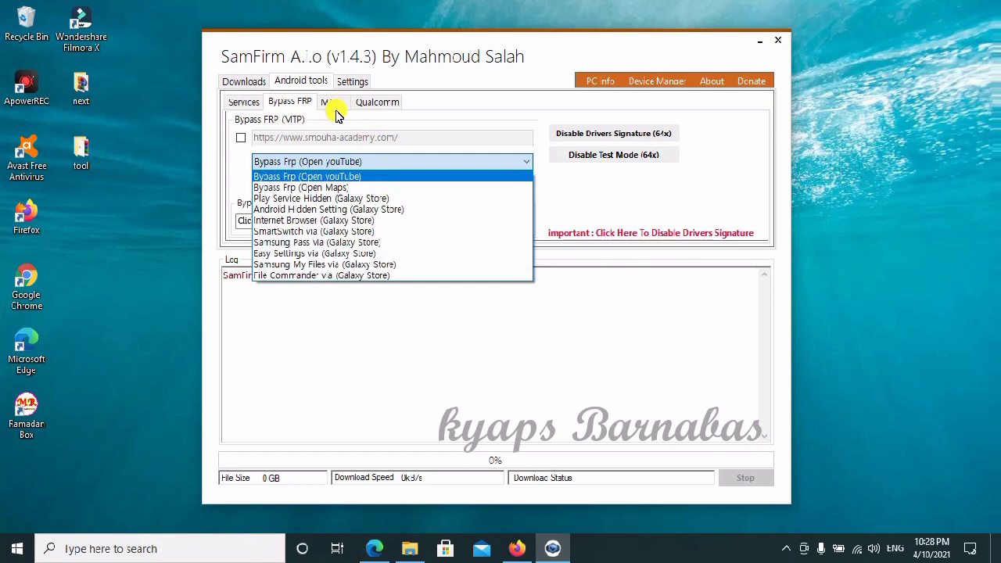
Close the Bypass FRP list with Open youTube kept, and show the MTK page.
click(334, 102)
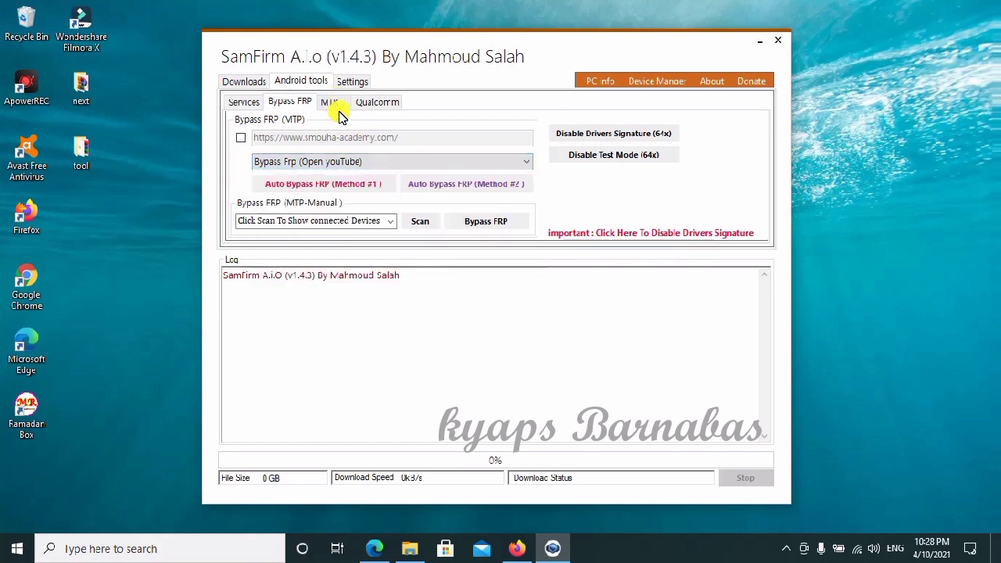
click(332, 103)
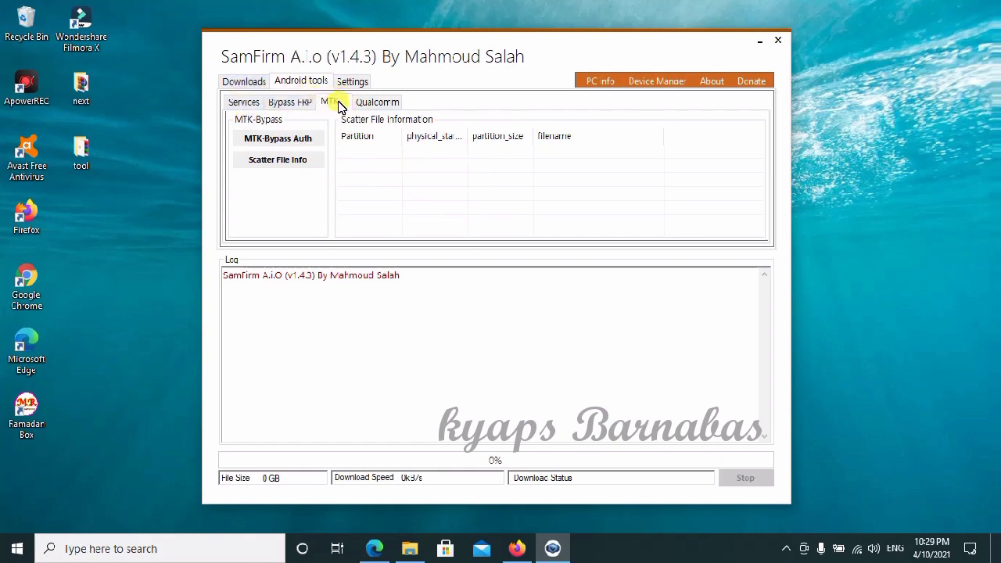
View the Qualcomm EDL tools, then return to the Samsung firmware downloads for GT-8150, Afghanistan (AFG).
click(382, 107)
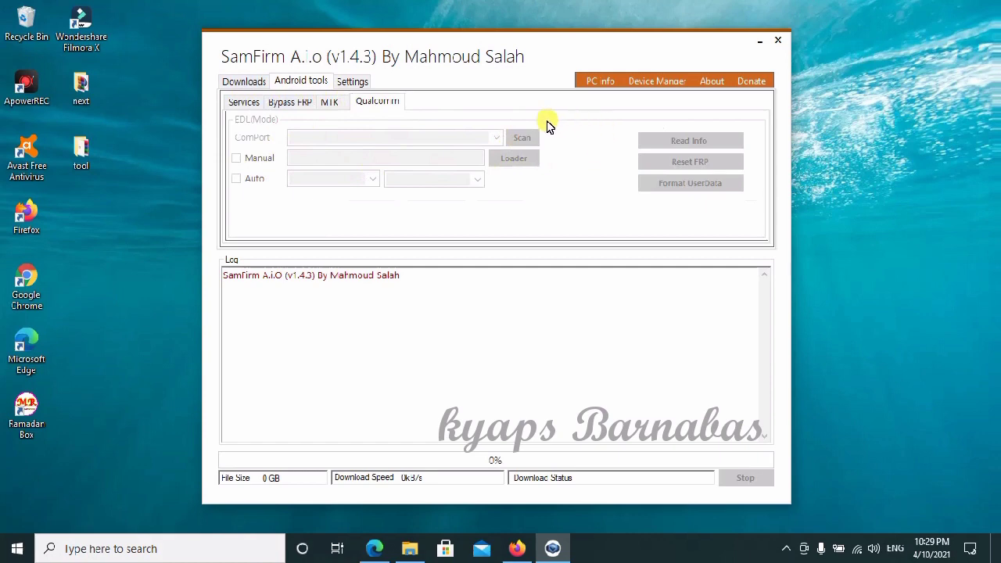
click(244, 83)
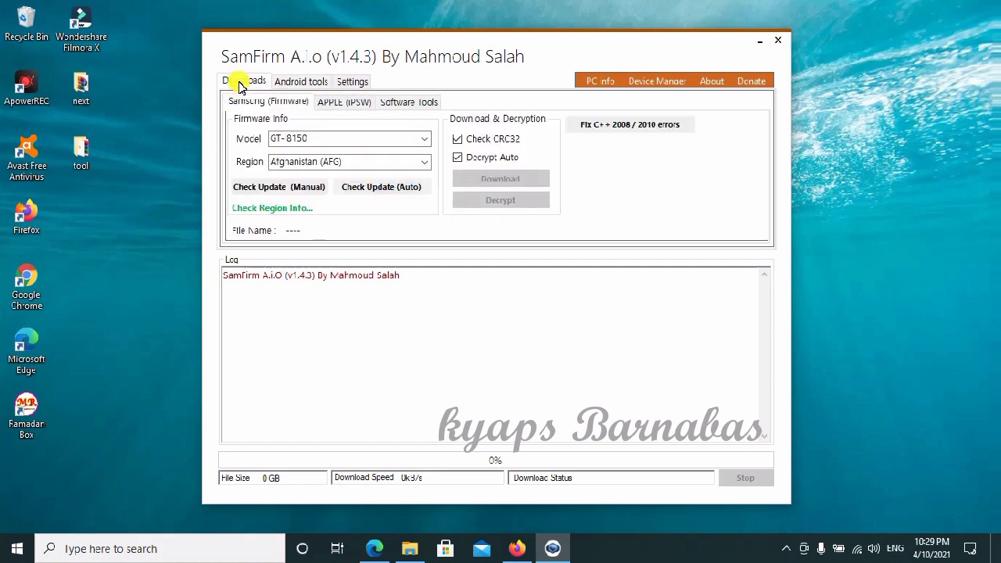
Open the Apple IPSW page and browse the iPad, iPod and iPhone lists, ending on iPhone 2G.
click(344, 108)
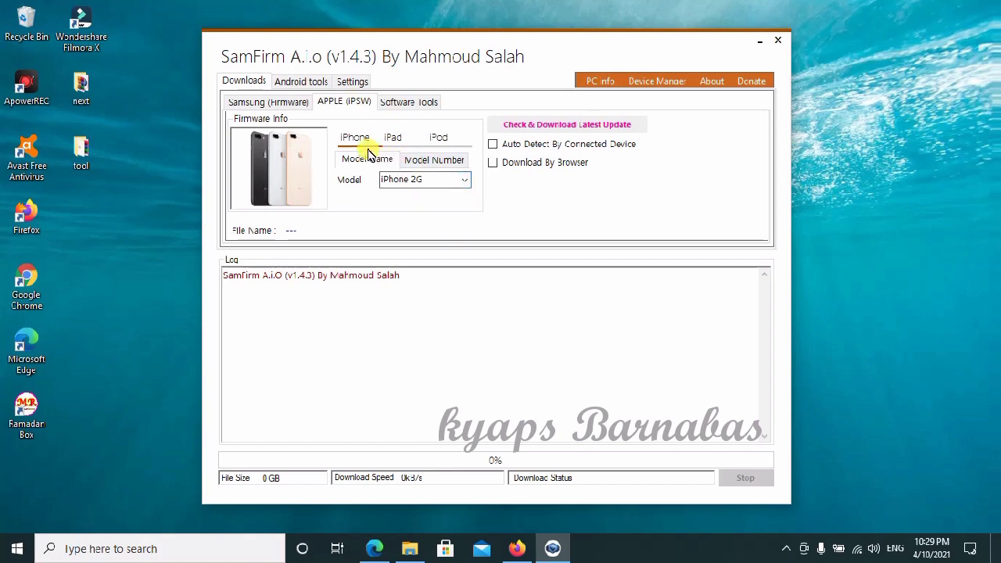
click(393, 139)
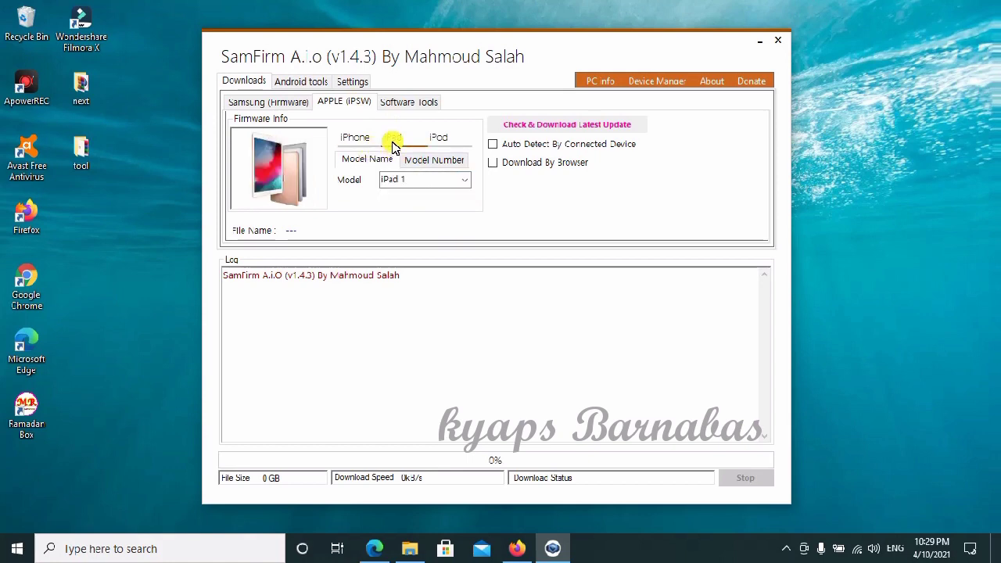
click(438, 140)
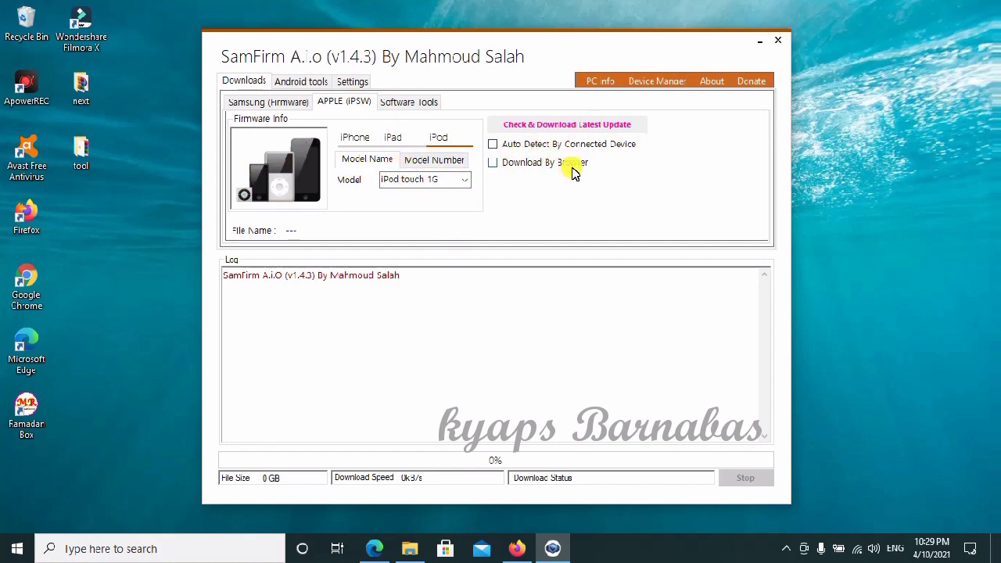
click(356, 140)
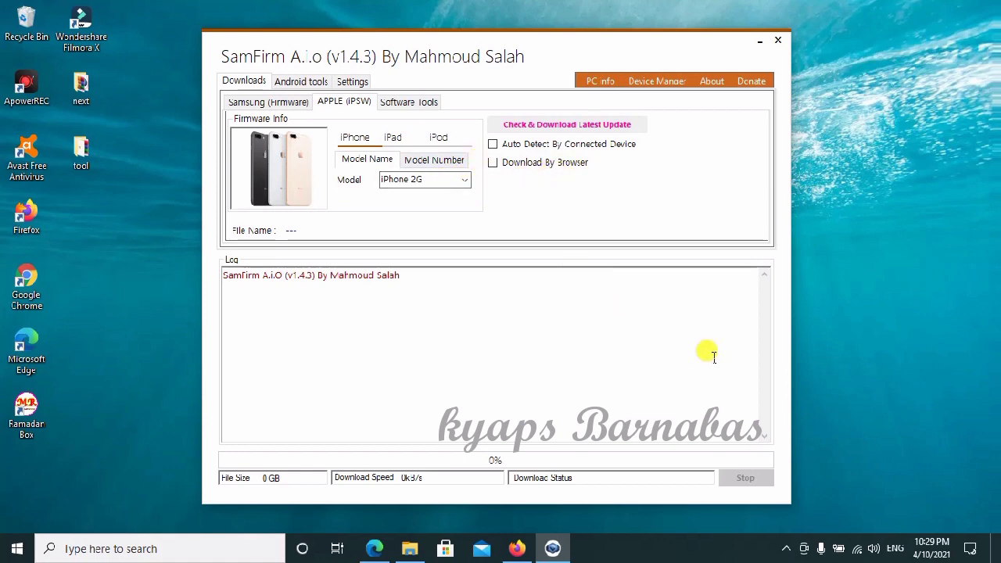
Show the Software Tools downloader and nudge the SamFirm window slightly left.
click(399, 106)
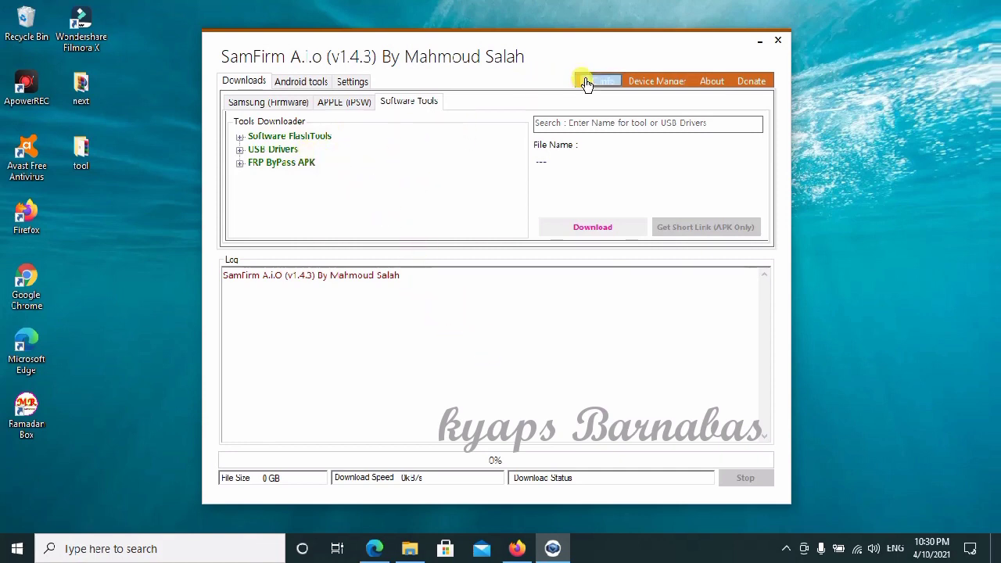
mouse_move(518, 63)
mouse_down()
mouse_move(440, 65)
mouse_move(499, 59)
mouse_up()
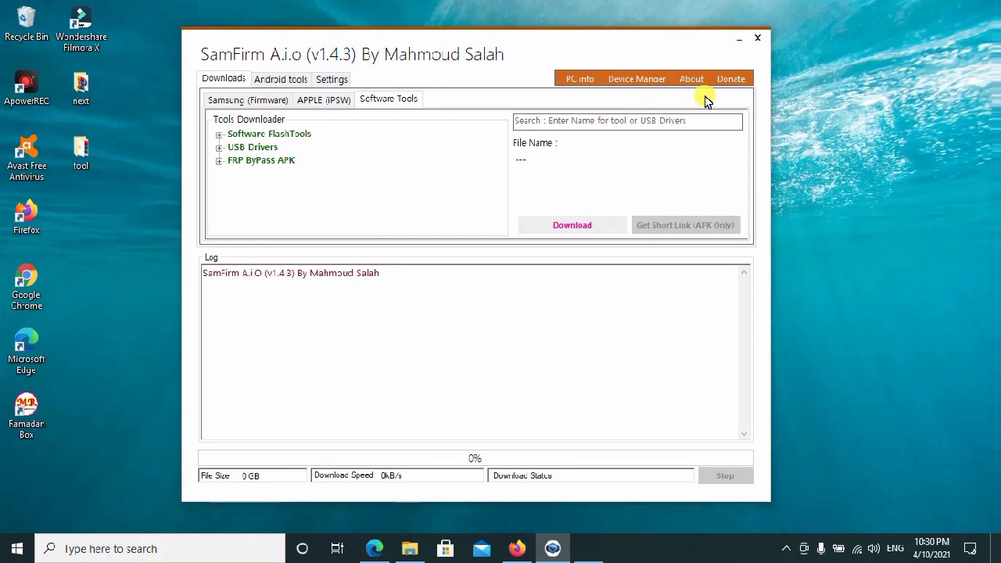
click(637, 79)
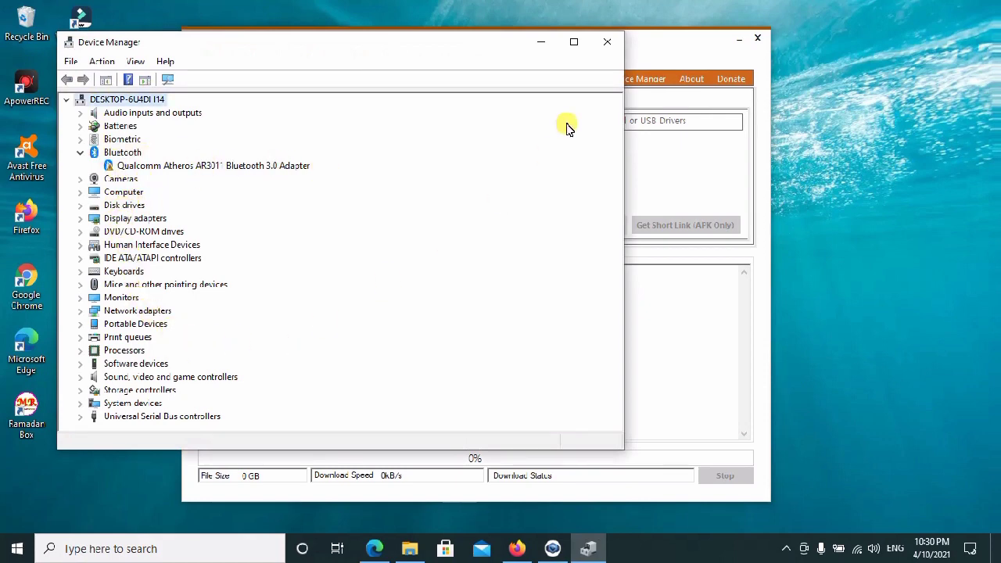
click(601, 42)
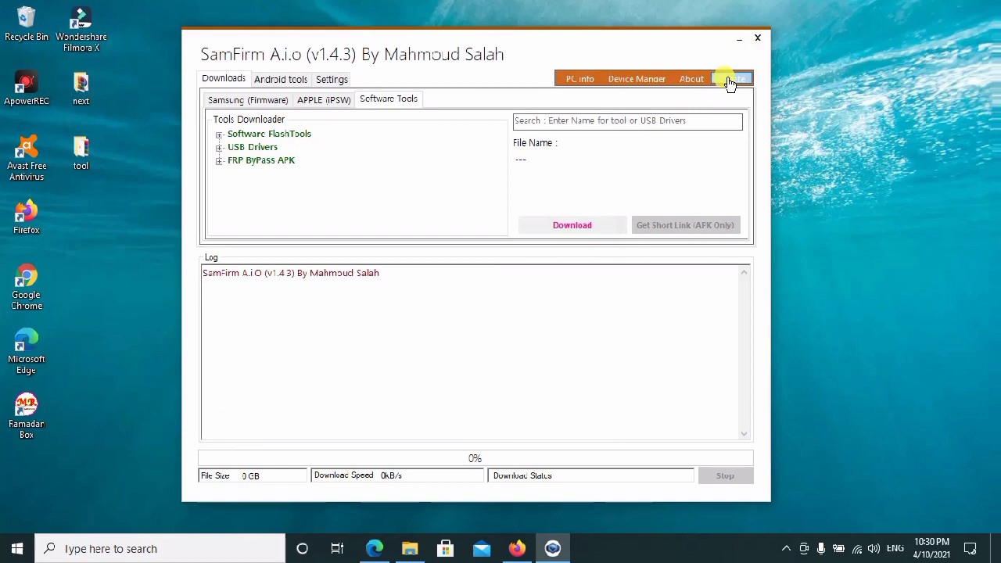
Try the Donate link, dismiss its app-choice prompt, then view and close the About window.
click(693, 85)
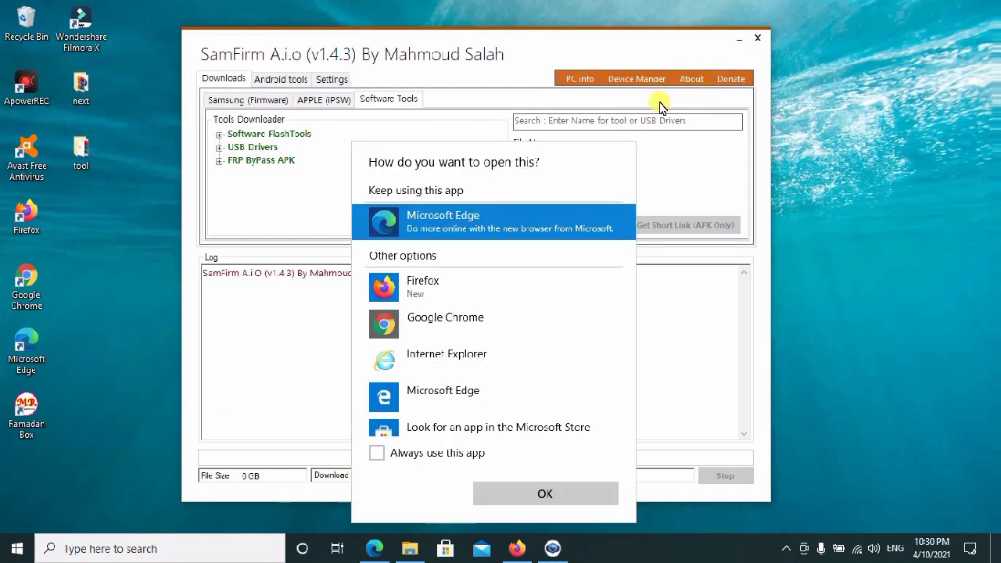
click(709, 159)
click(688, 82)
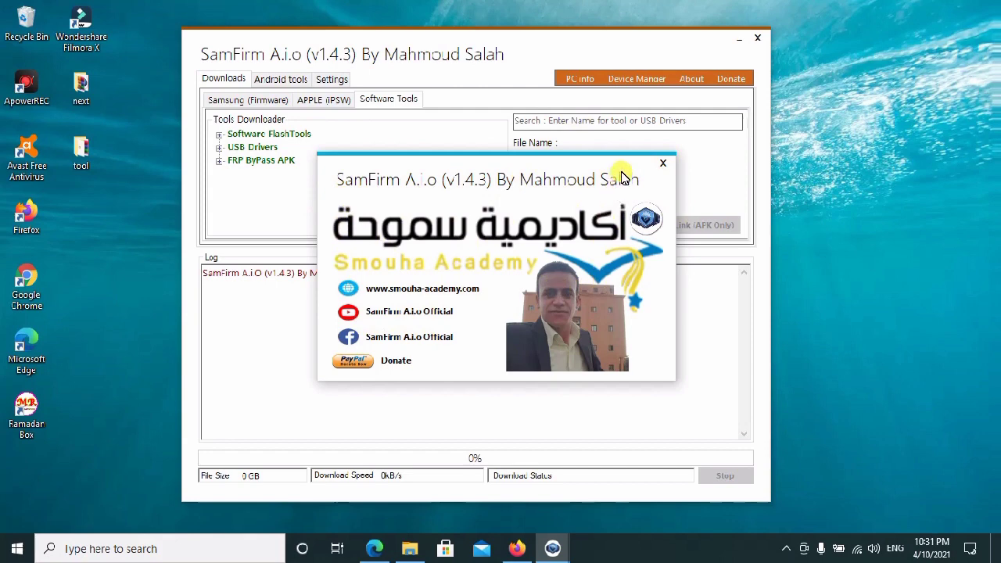
click(665, 164)
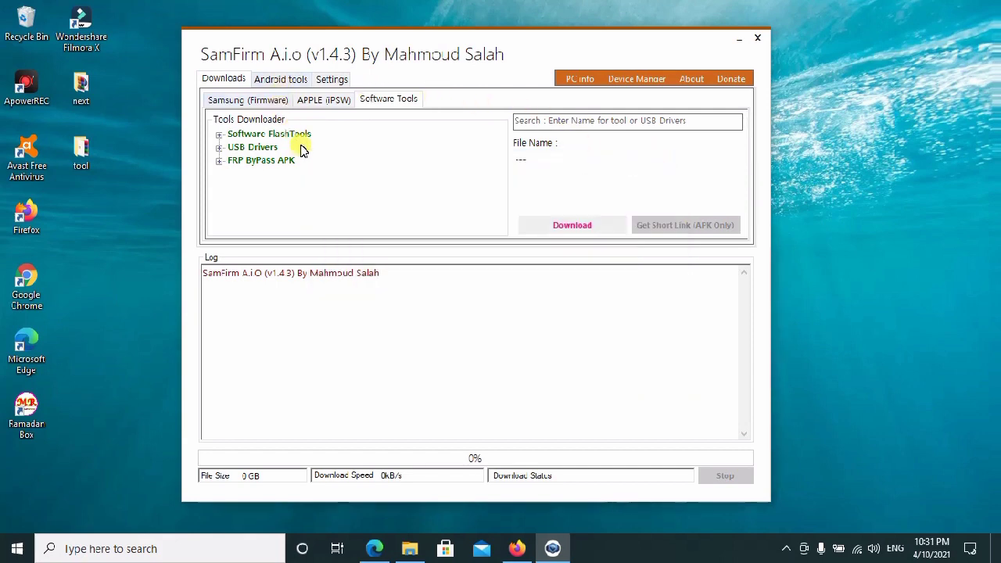
Switch through the Downloads and Android tools sections to the Settings page.
click(219, 101)
click(266, 79)
click(337, 78)
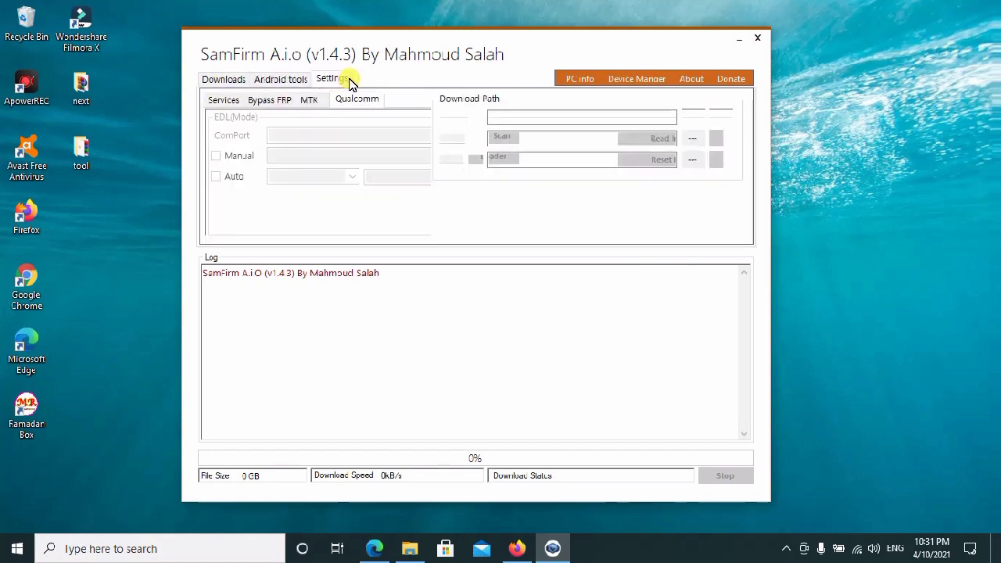